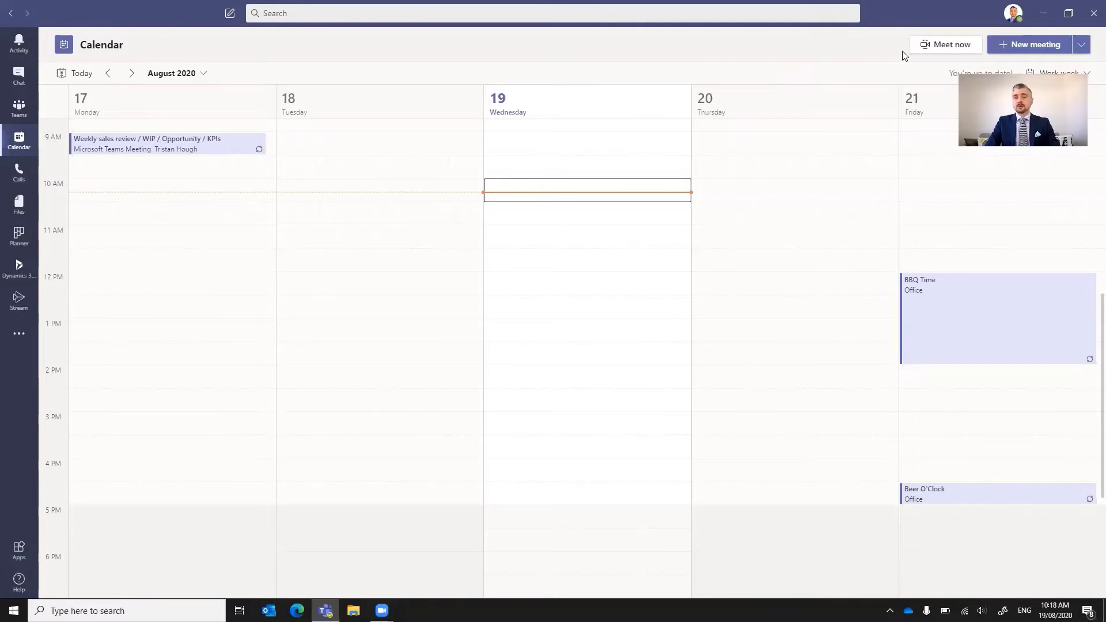
- Start a Meet now meeting, retitle it 'Stream Demo', and join it
left_click(953, 46)
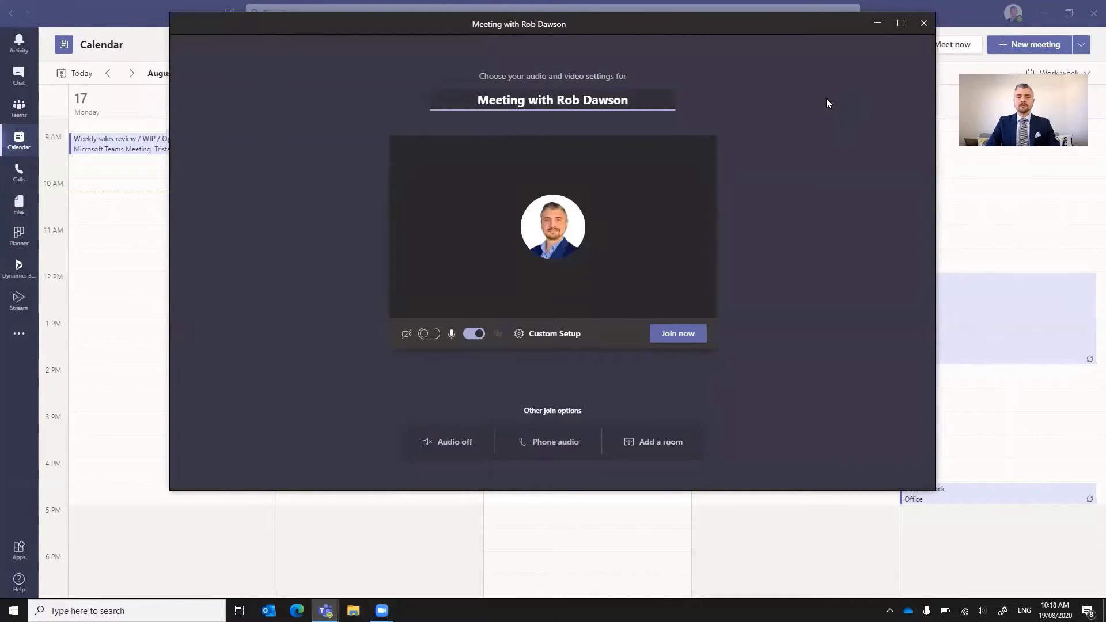
left_click_drag(652, 104, 420, 117)
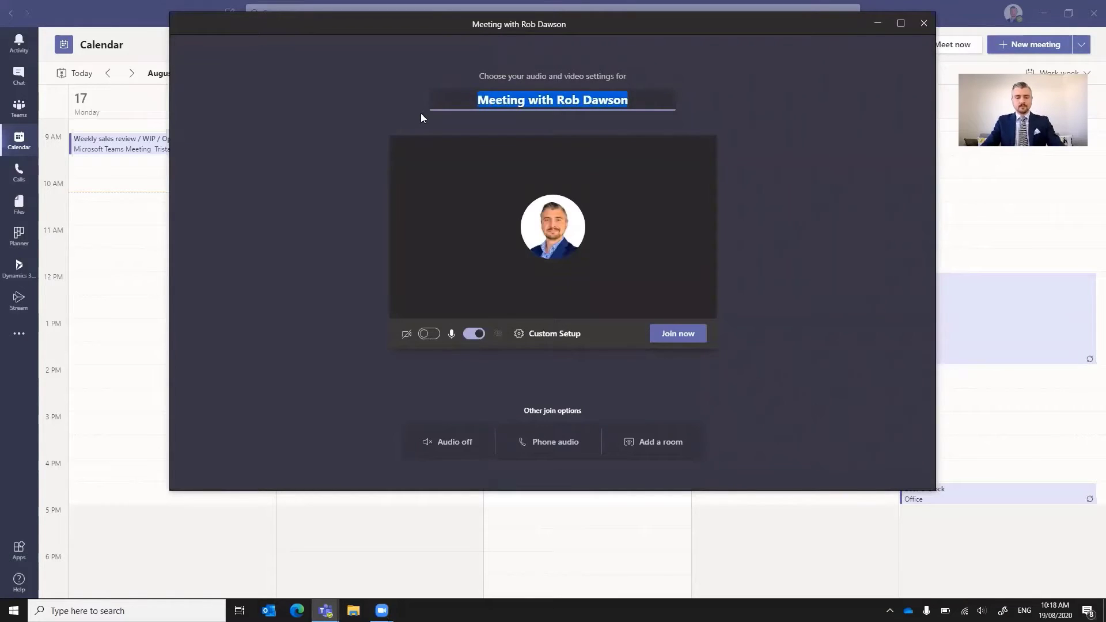
type("Stream De")
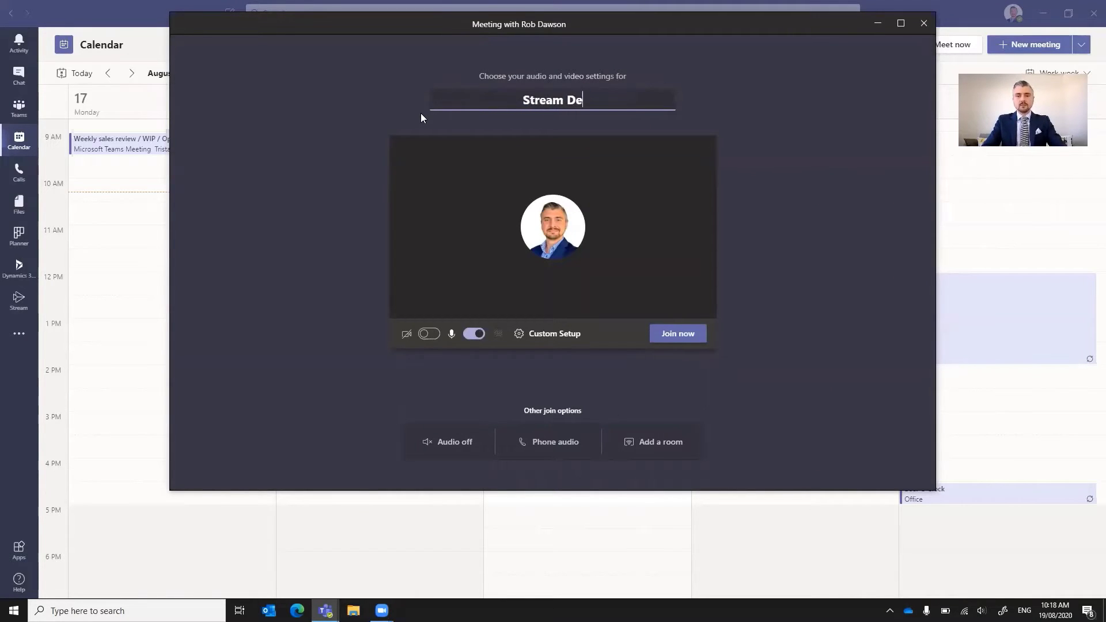
type("mo")
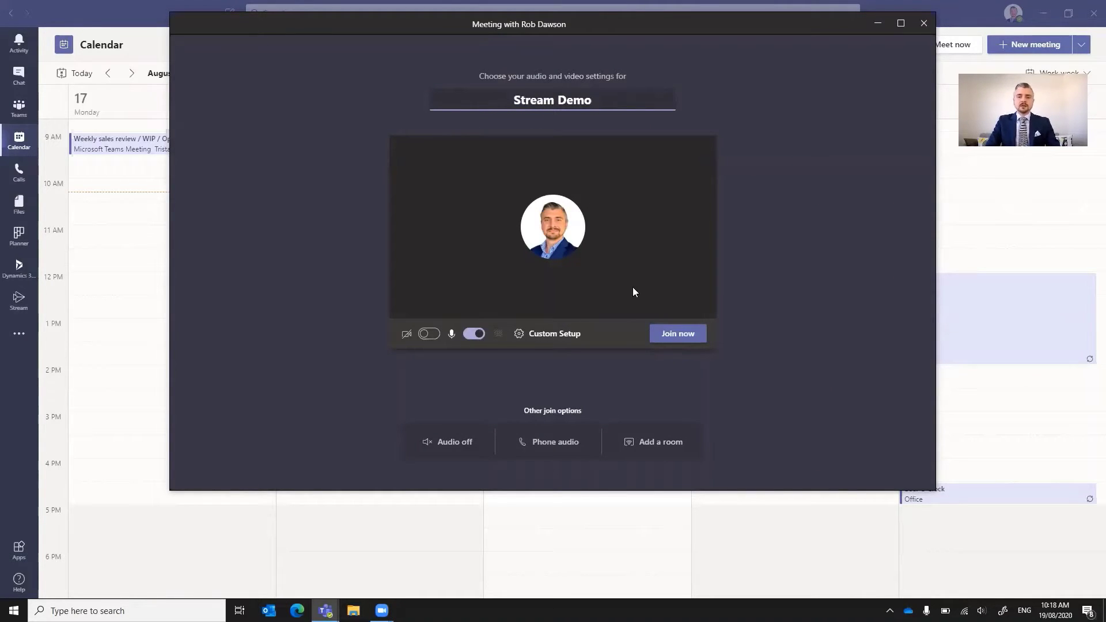
left_click(685, 334)
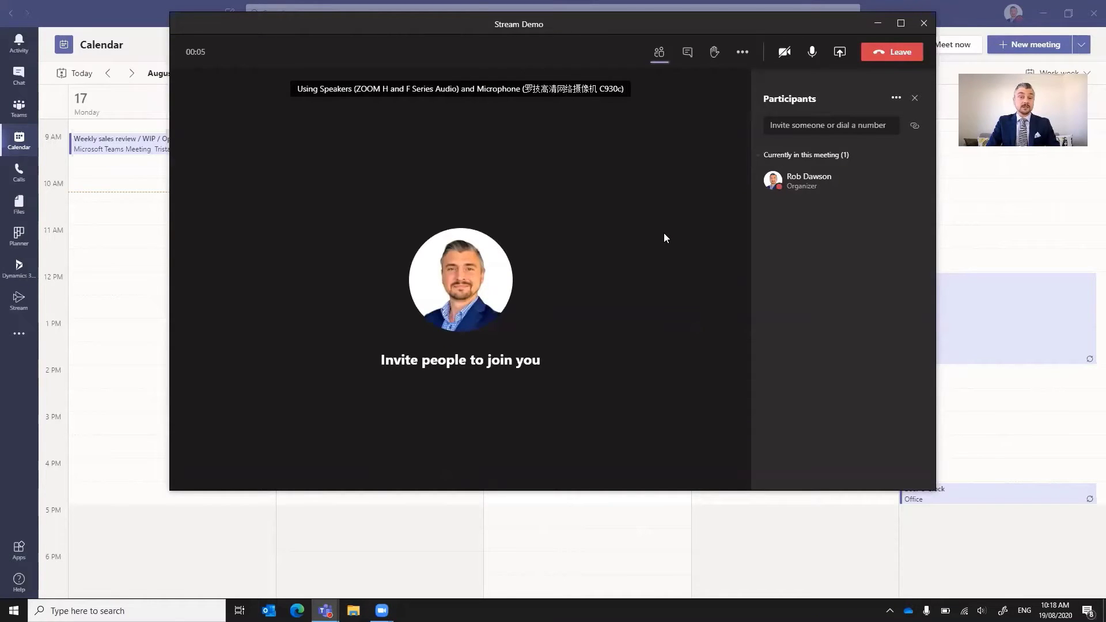
- Start recording the Stream Demo meeting from More actions and dismiss the recording banner
left_click(743, 53)
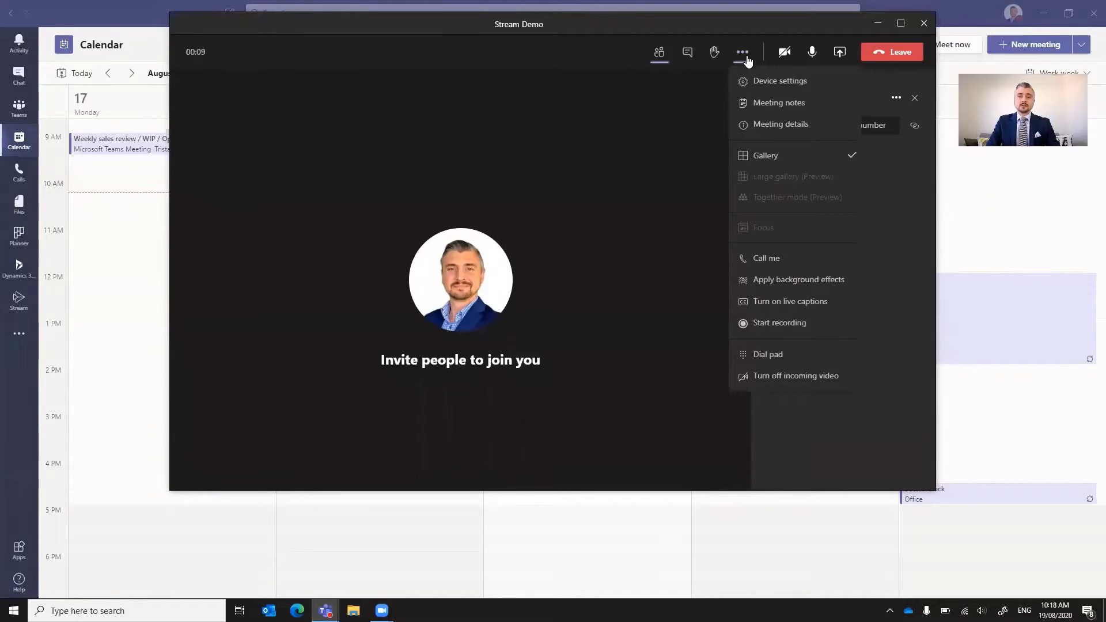
left_click(696, 107)
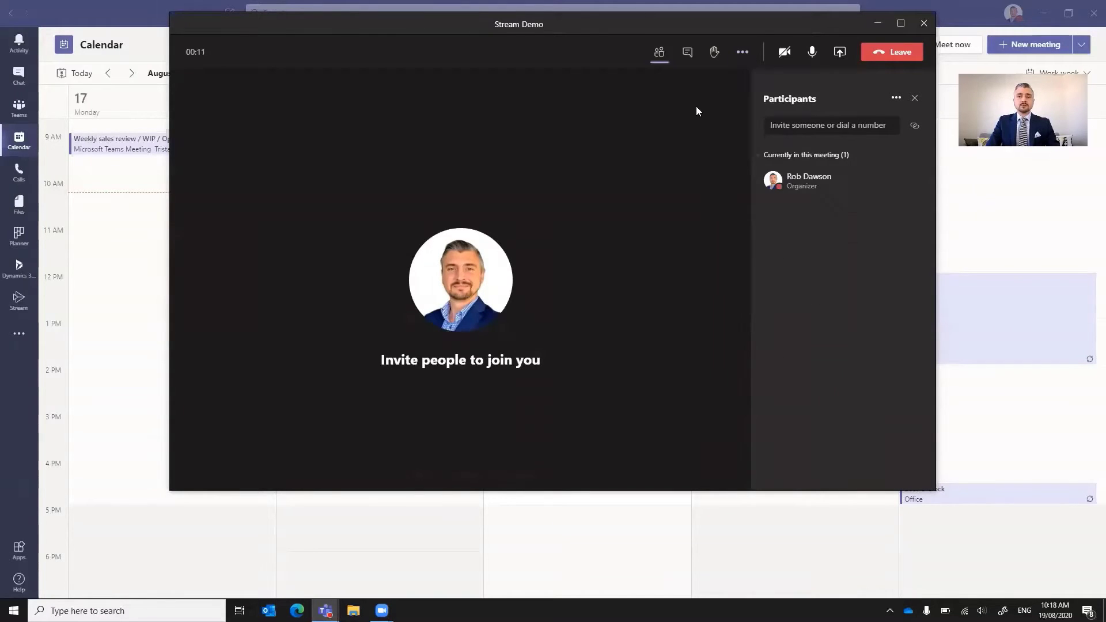
left_click(743, 53)
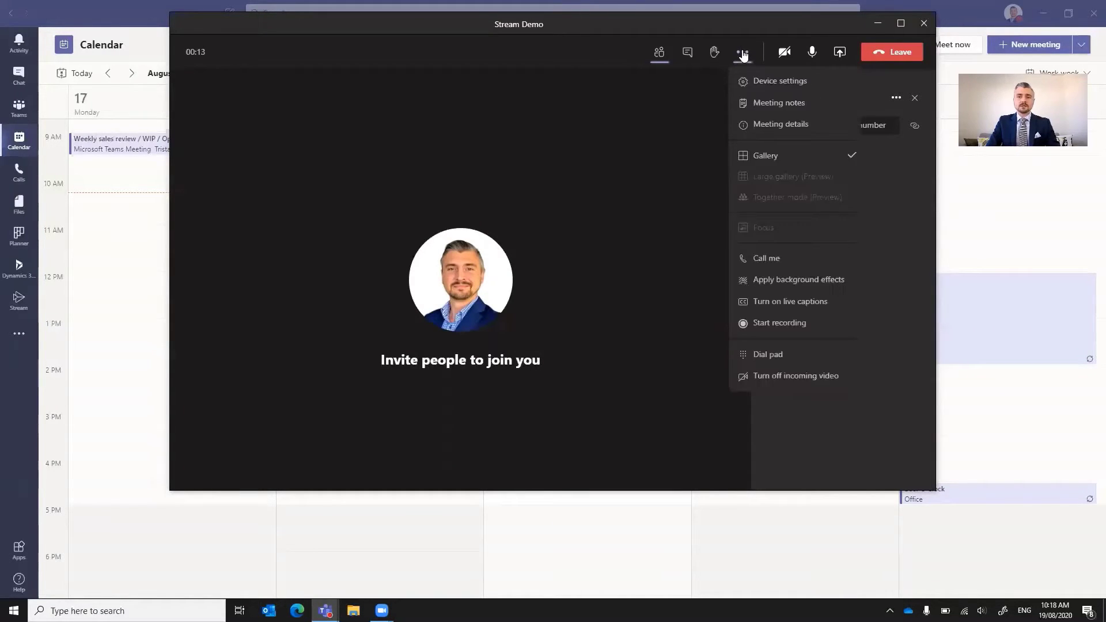
left_click(803, 323)
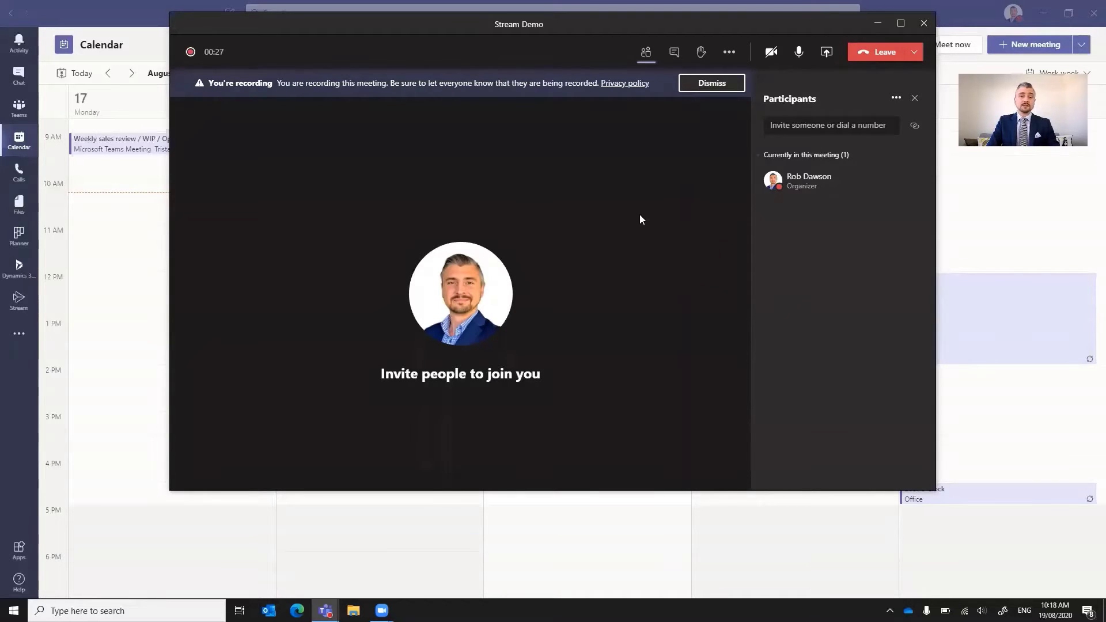
left_click(715, 84)
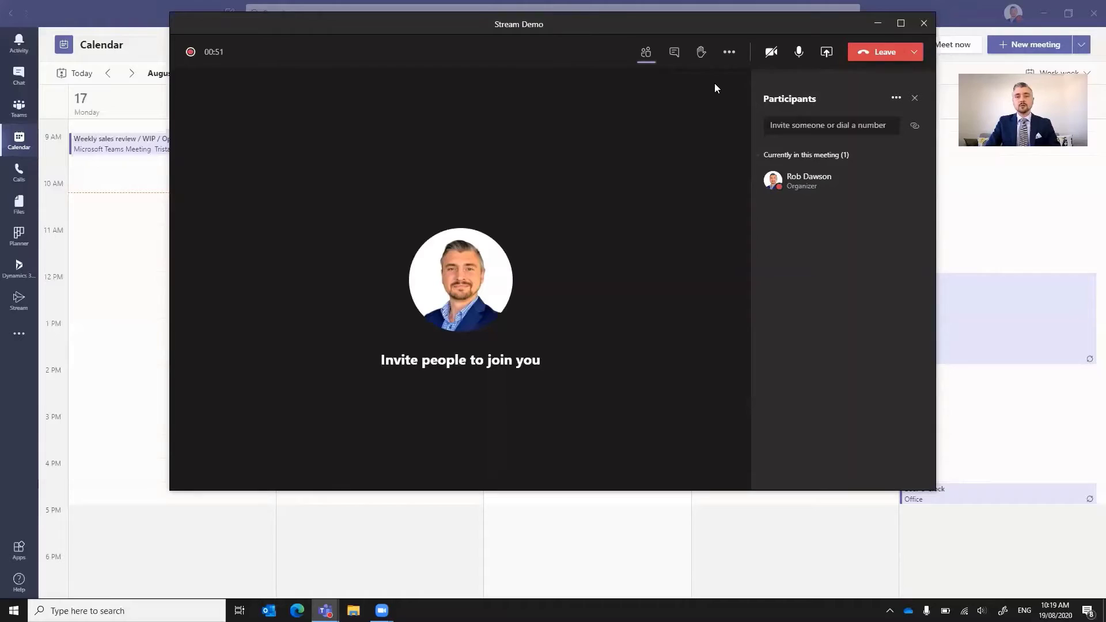
- Leave the Stream Demo meeting to end its recording
left_click(730, 54)
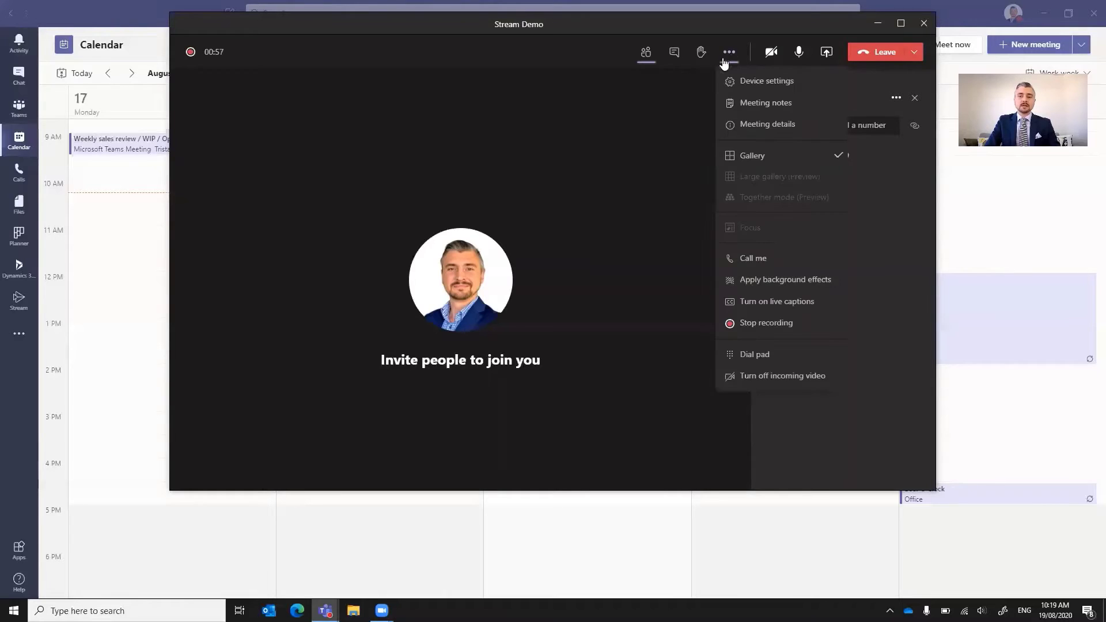
left_click(603, 243)
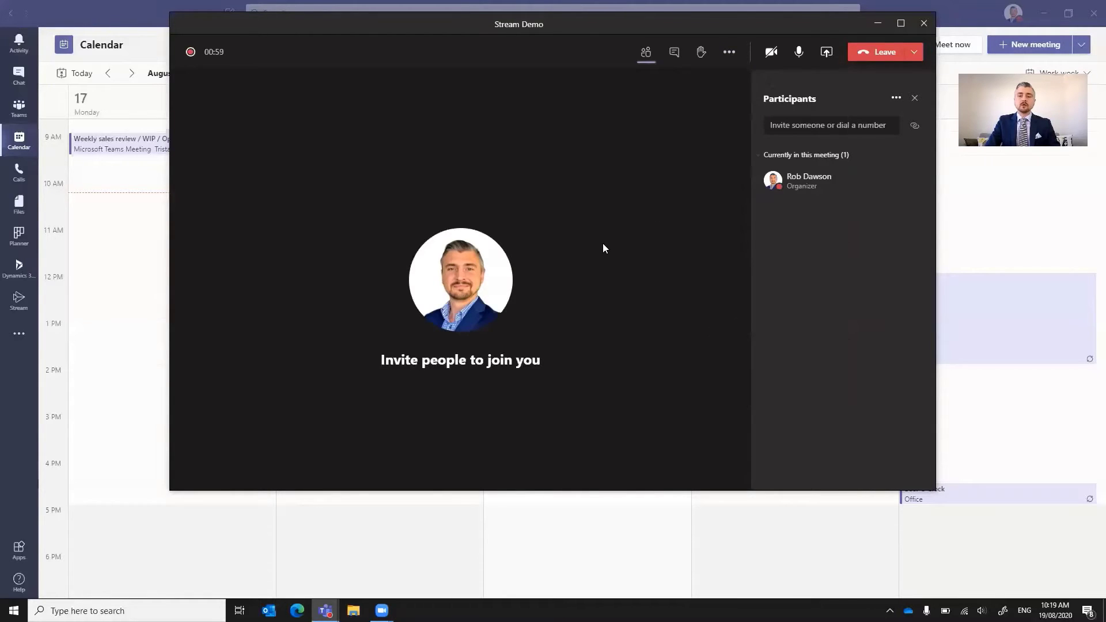
left_click(877, 55)
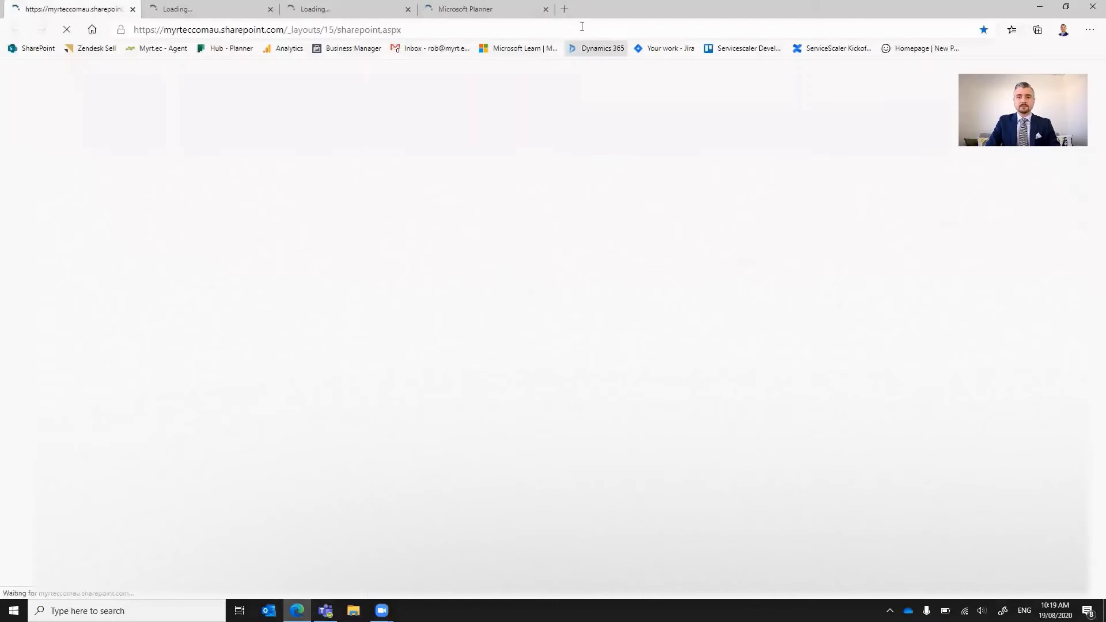
- Go to office.com in the browser and show the list of all Office apps
left_click(257, 30)
type("office.com")
key("Return")
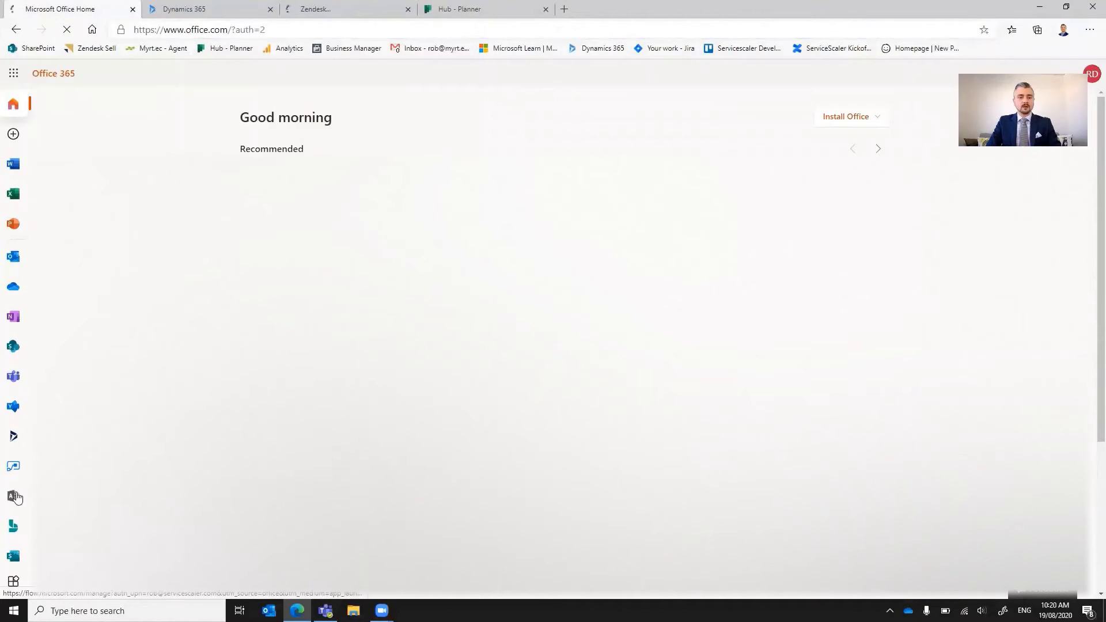
left_click(14, 583)
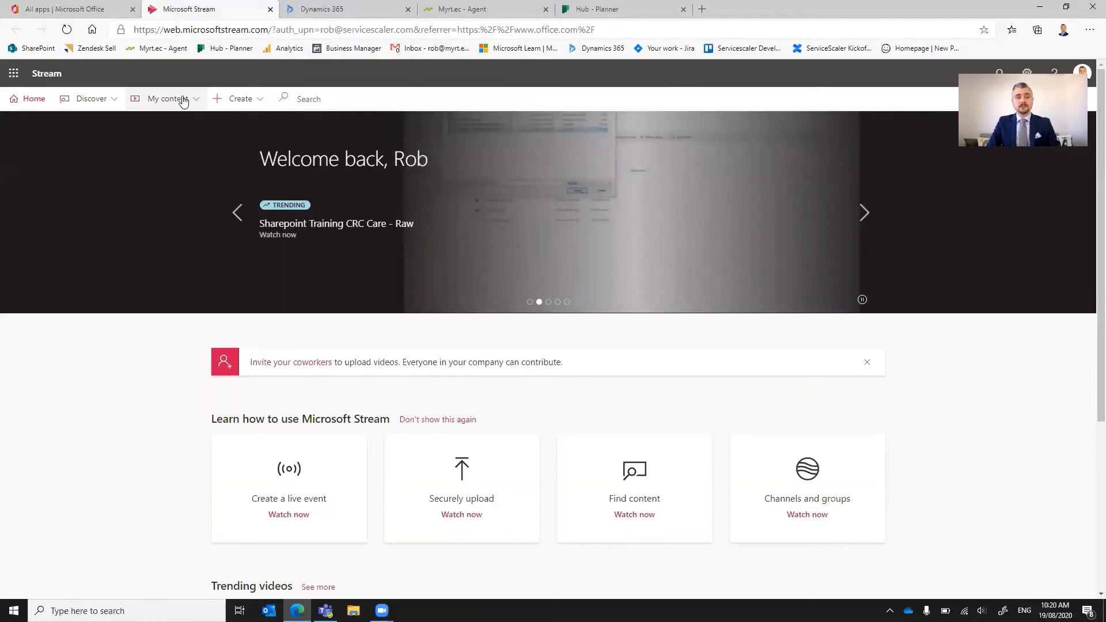
- Open My content > Videos to see the Stream Demo recording listed first
left_click(183, 102)
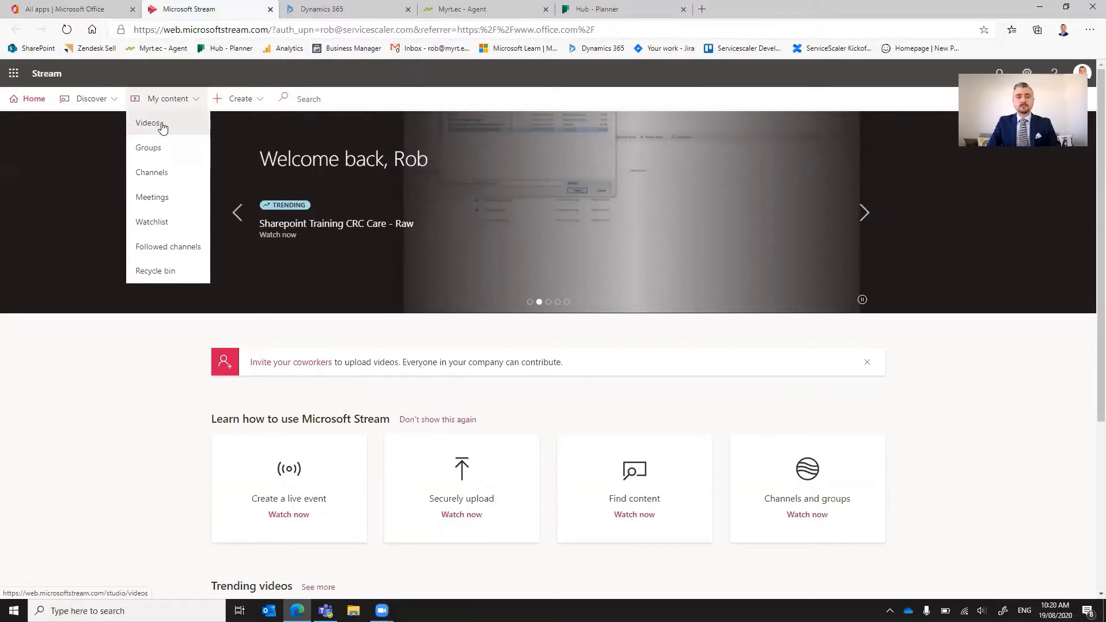
left_click(162, 124)
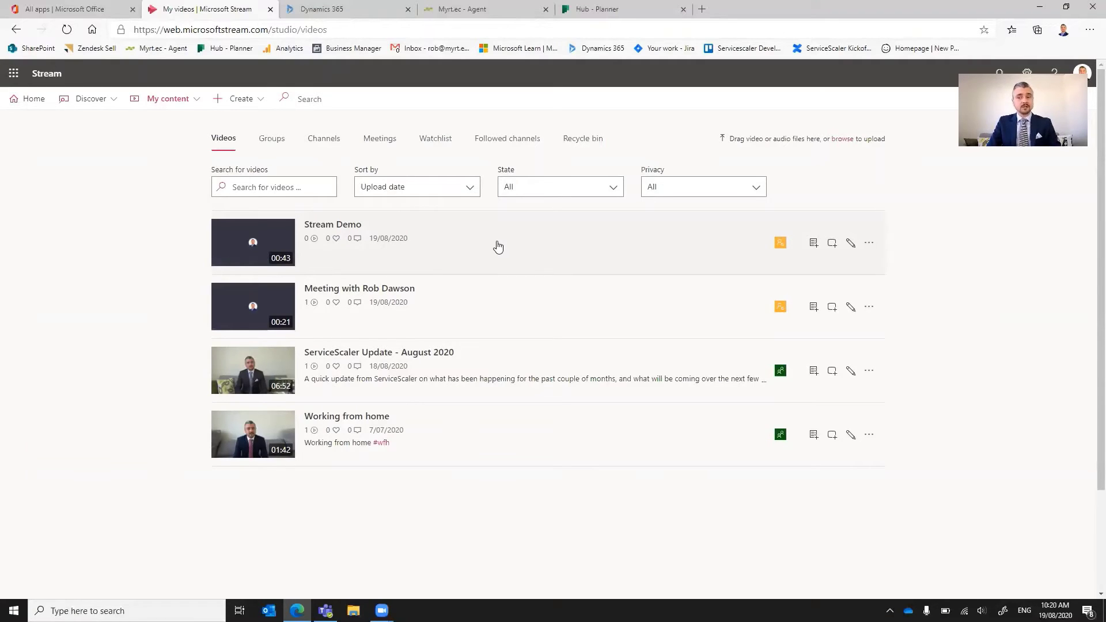
- Set the Stream Demo video's language to English with autogenerated captions and apply the change
left_click(851, 244)
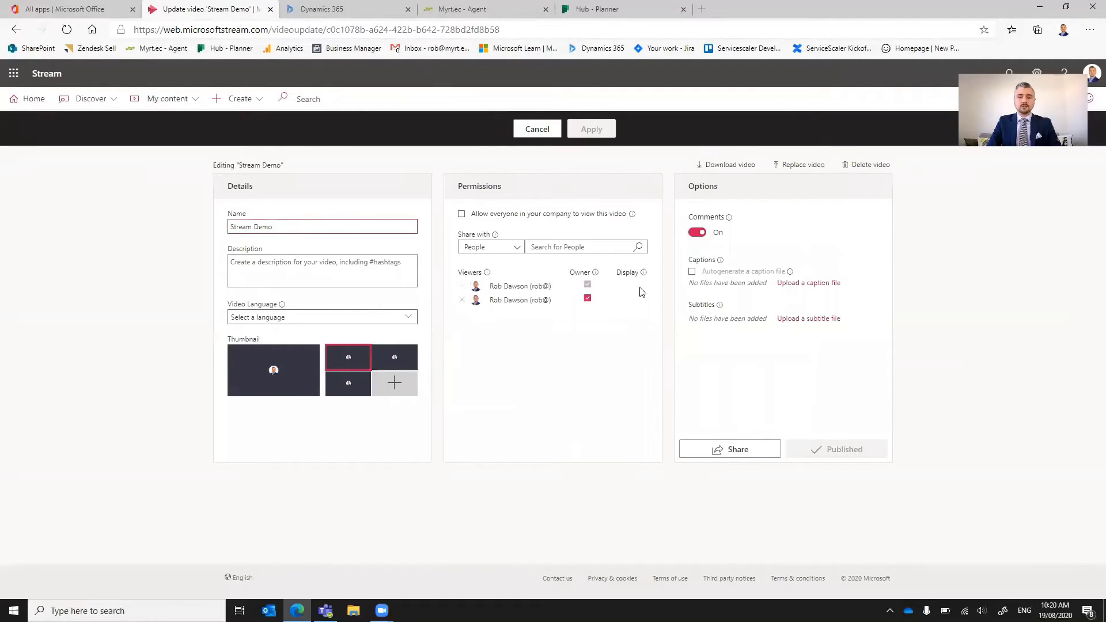
left_click(378, 321)
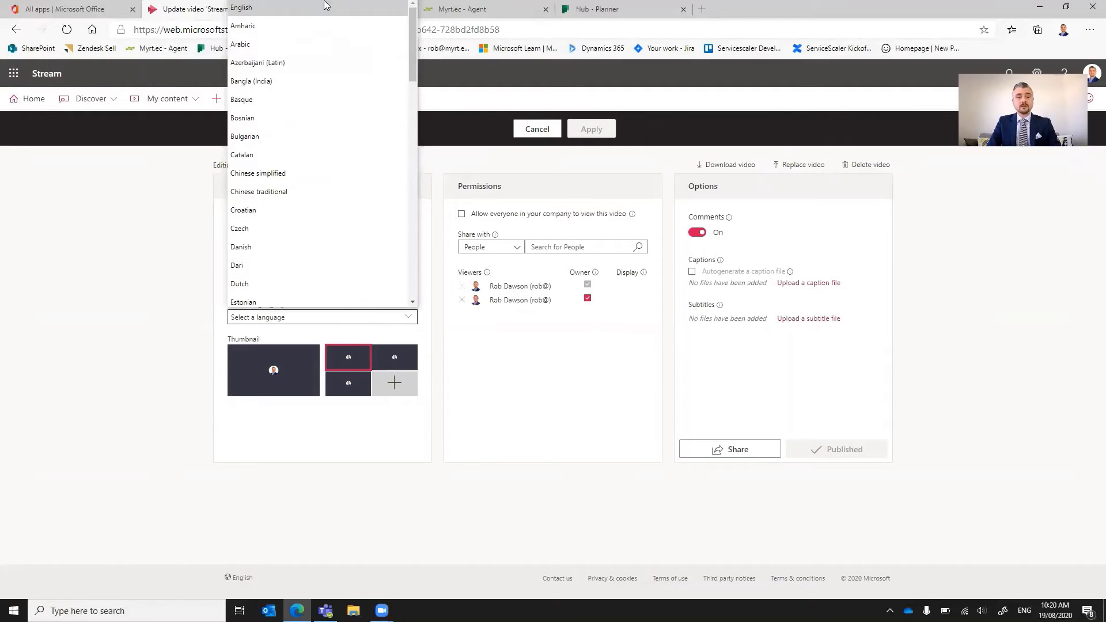
left_click(302, 13)
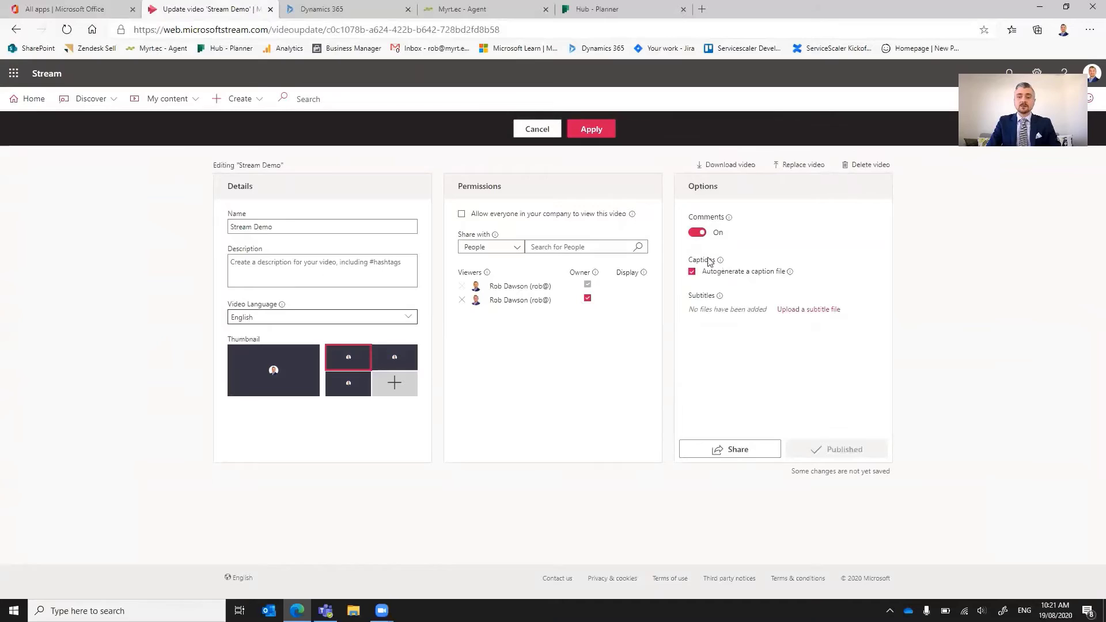
mouse_move(788, 273)
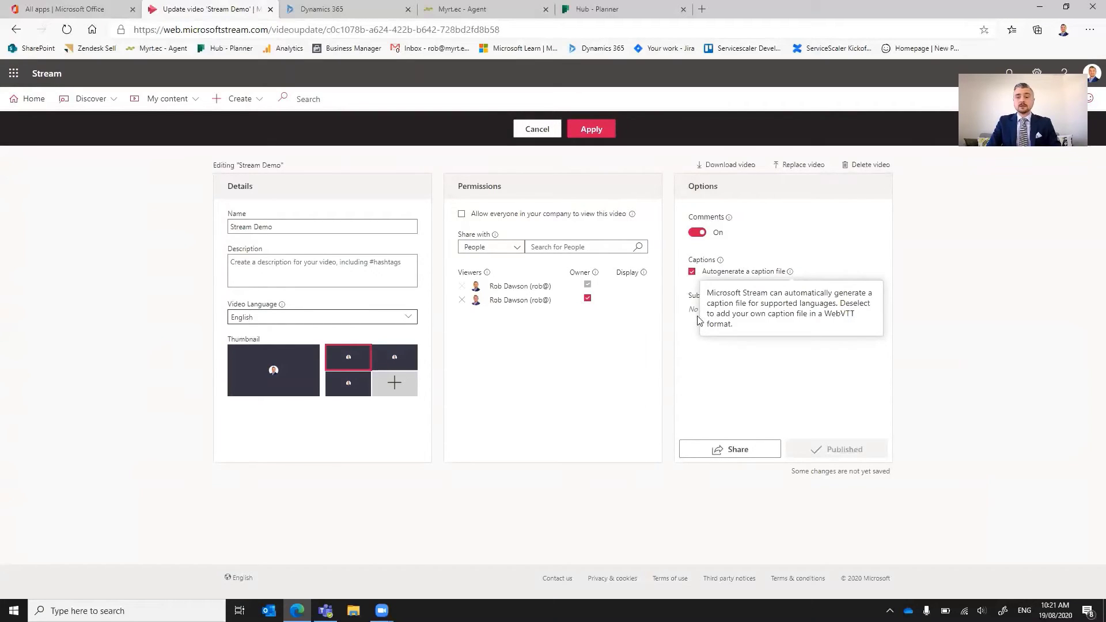
left_click(591, 130)
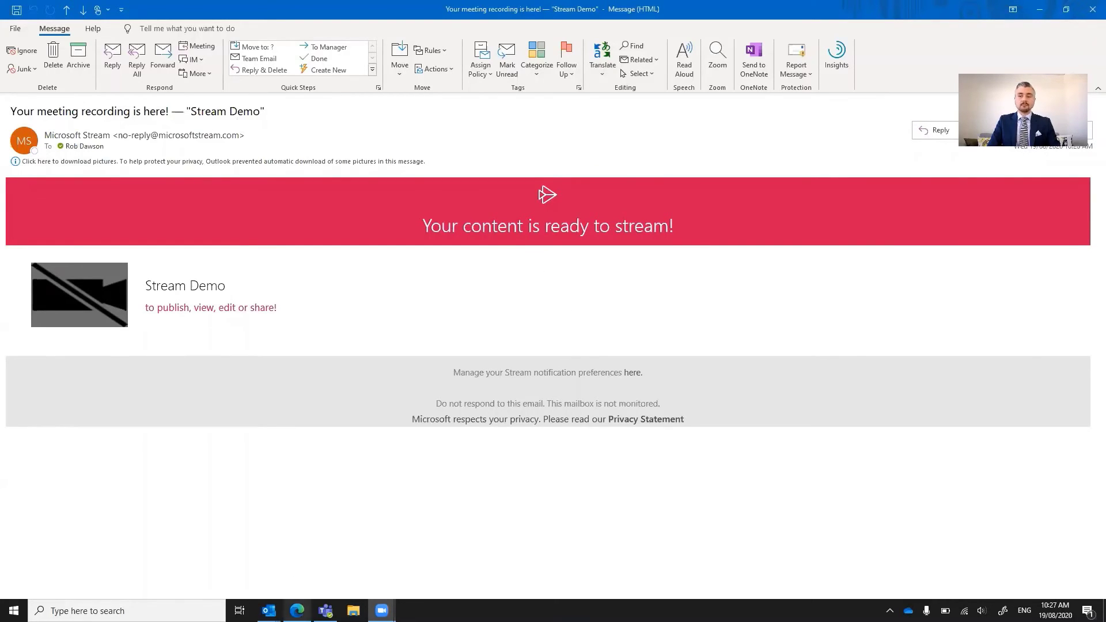
- Switch back to the browser showing the Stream Demo video page
left_click(297, 610)
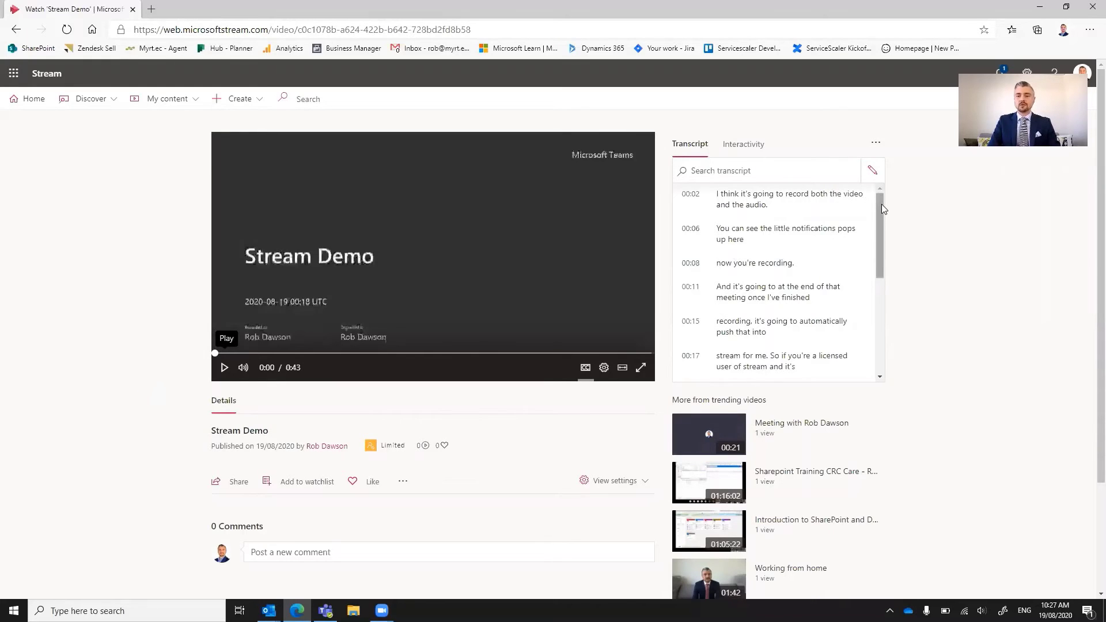
scroll(880, 206, "down", 3)
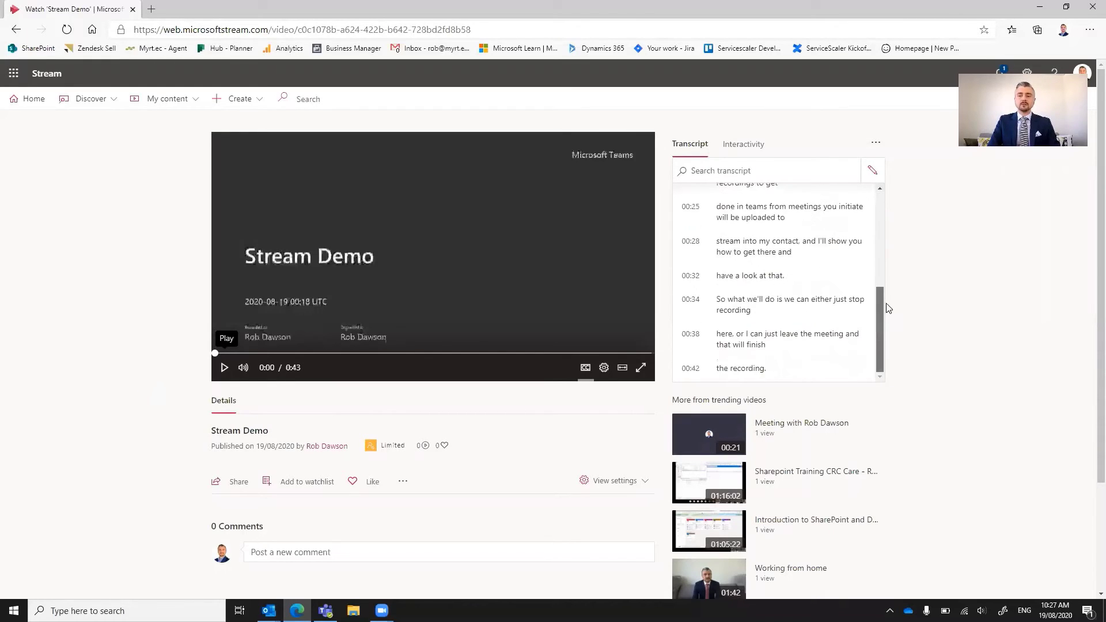
scroll(884, 220, "up", 3)
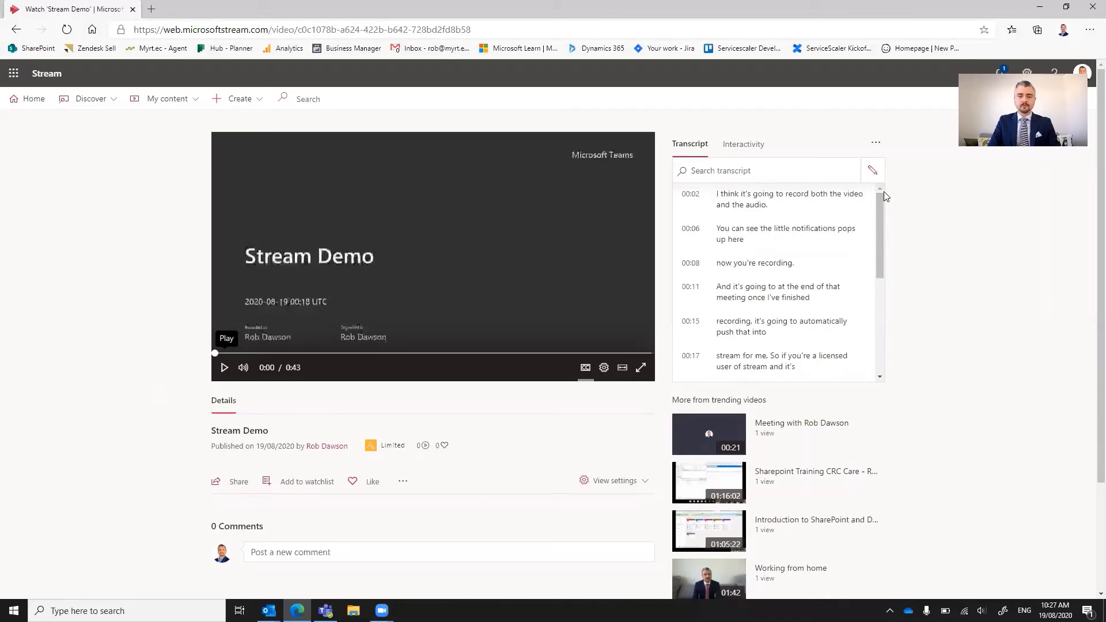
left_click(406, 486)
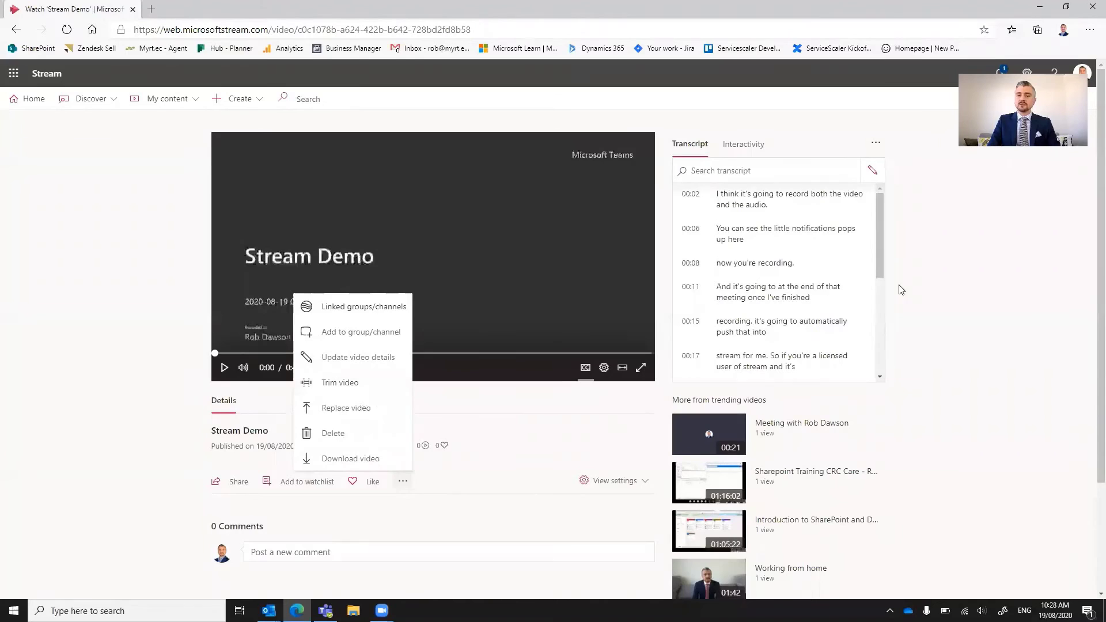
left_click(507, 503)
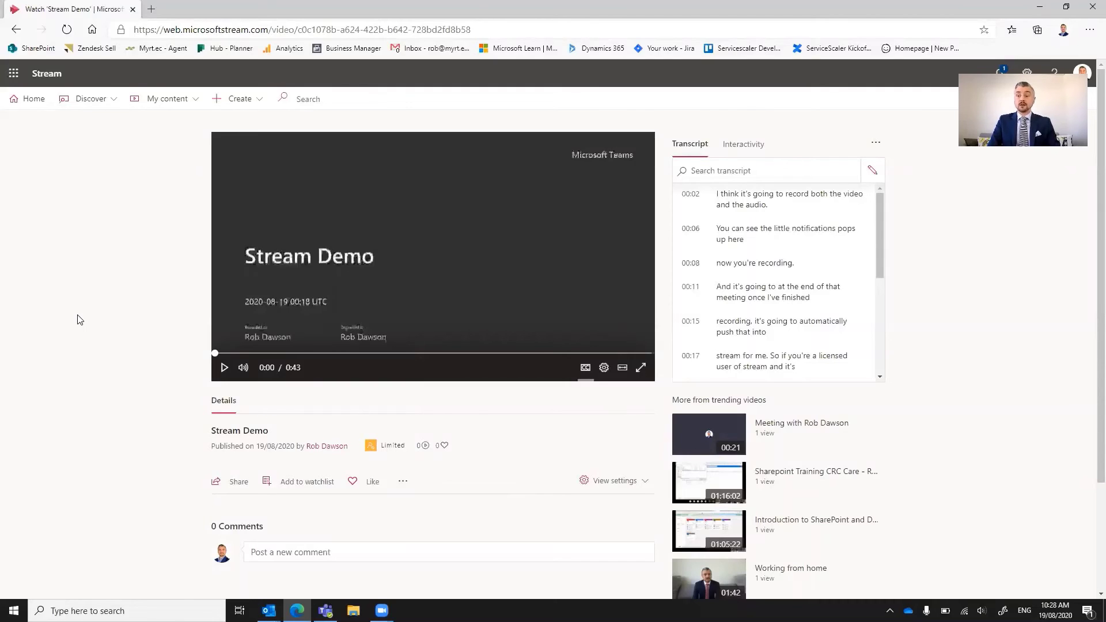
- Search all Stream videos for 'notifications'
left_click(285, 102)
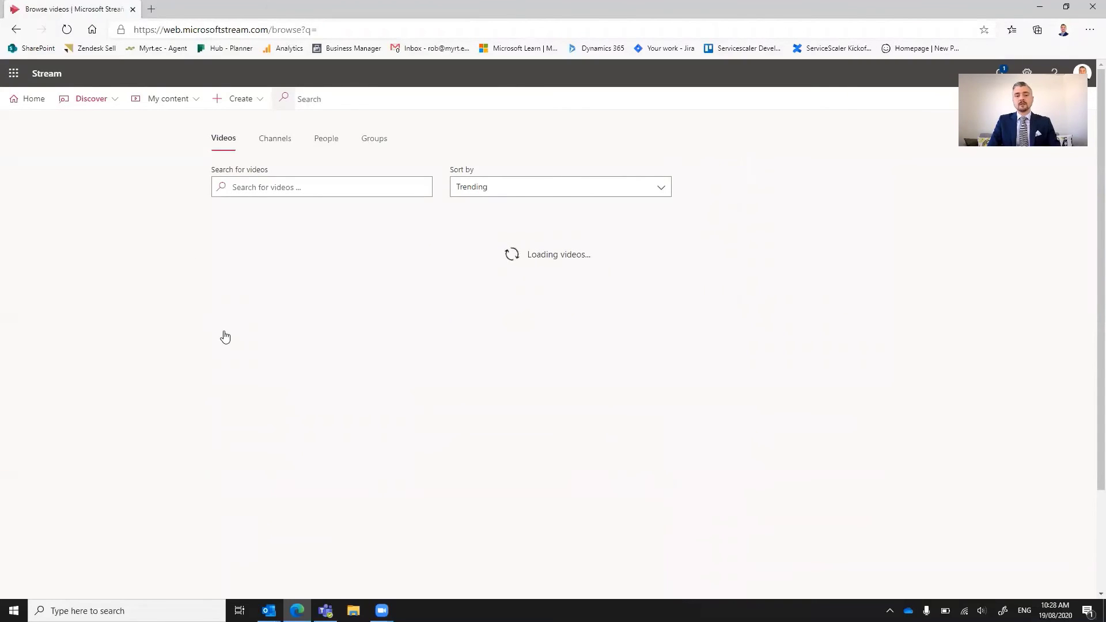
left_click(302, 185)
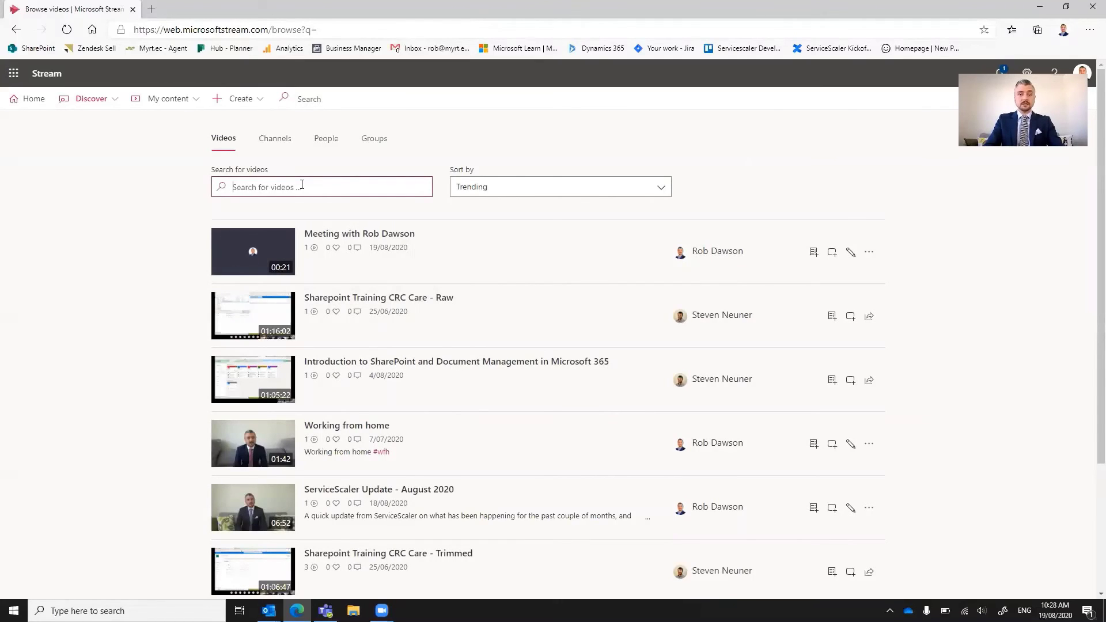
type("notifications")
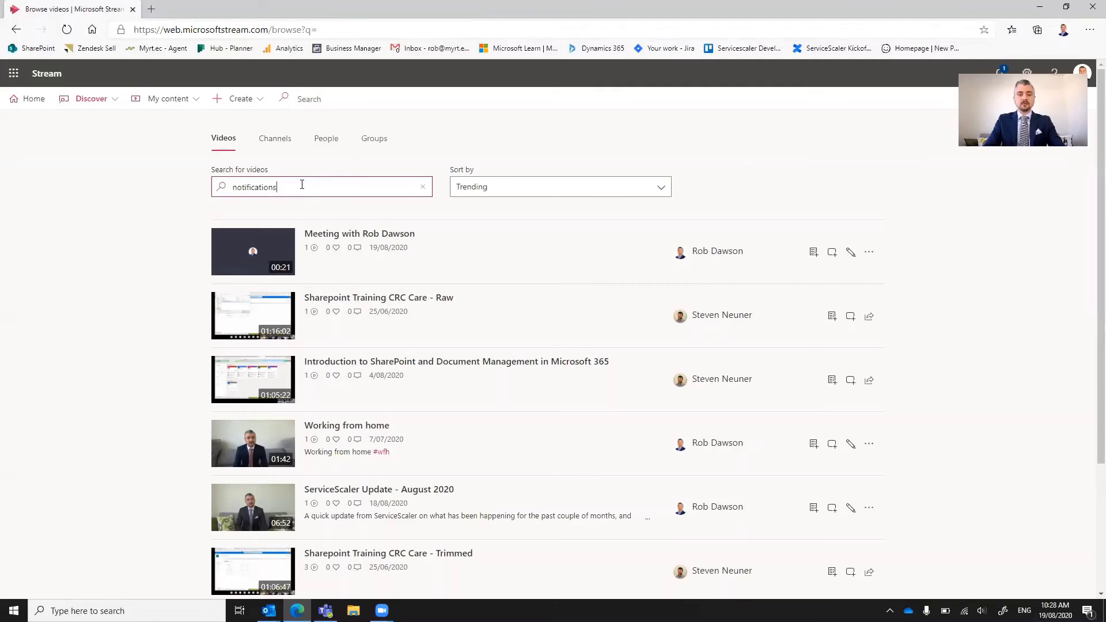
key("Return")
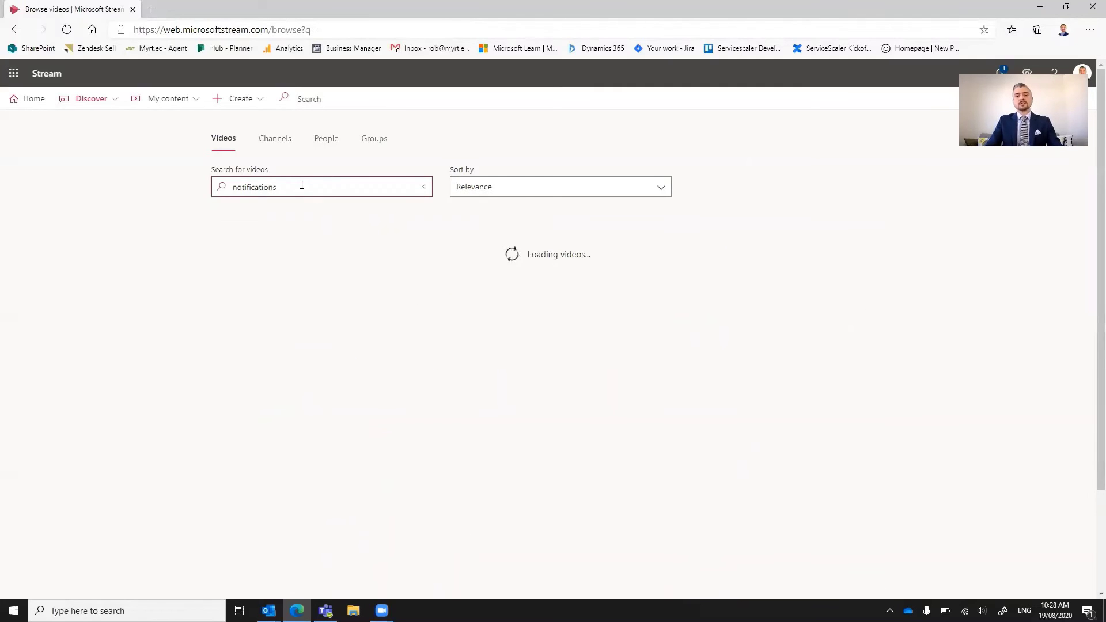